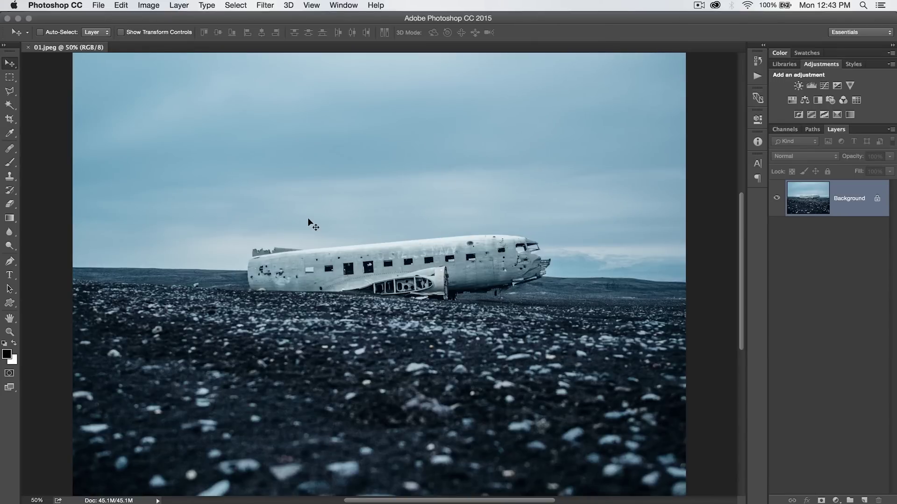
Enable View > Snap and open New Guide Layout, previewing 8 columns with 20 px gutters
click(312, 5)
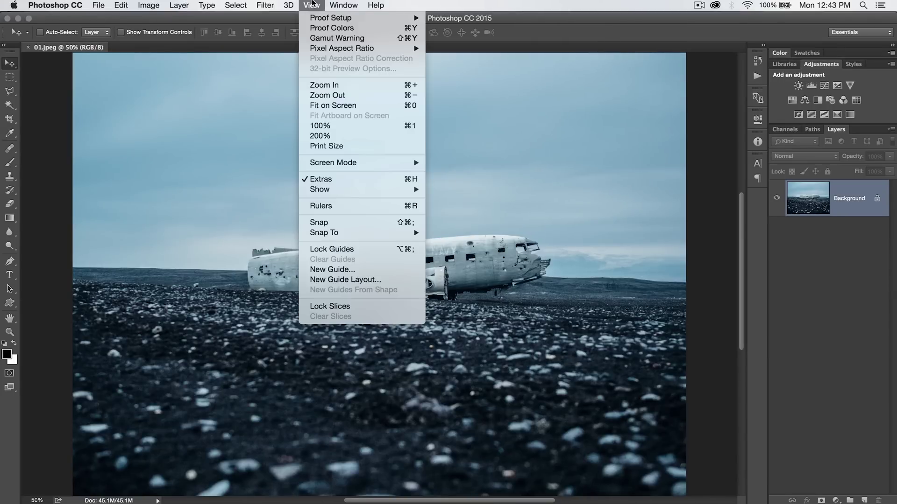
click(342, 222)
click(312, 5)
mouse_move(324, 233)
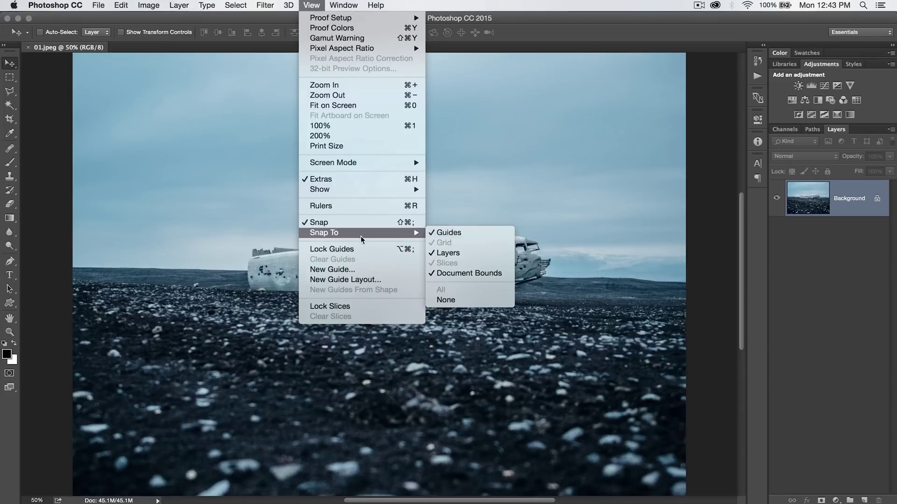
click(344, 280)
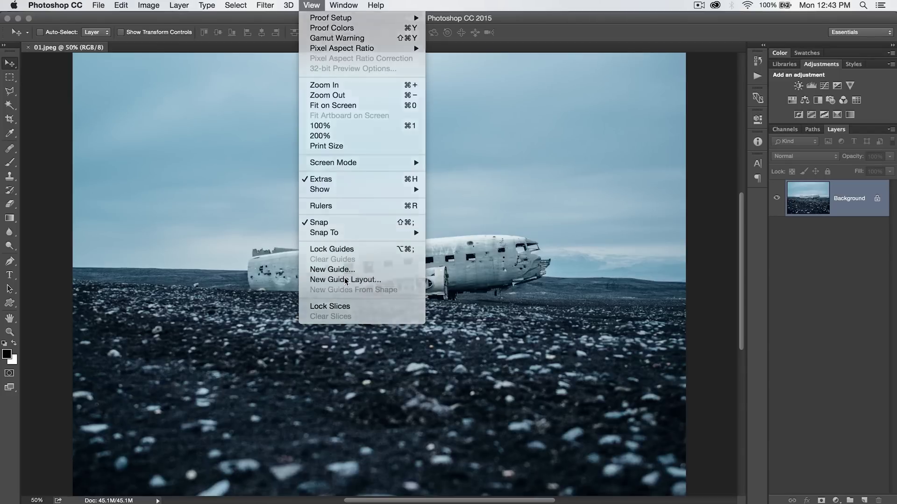
drag(428, 191, 420, 129)
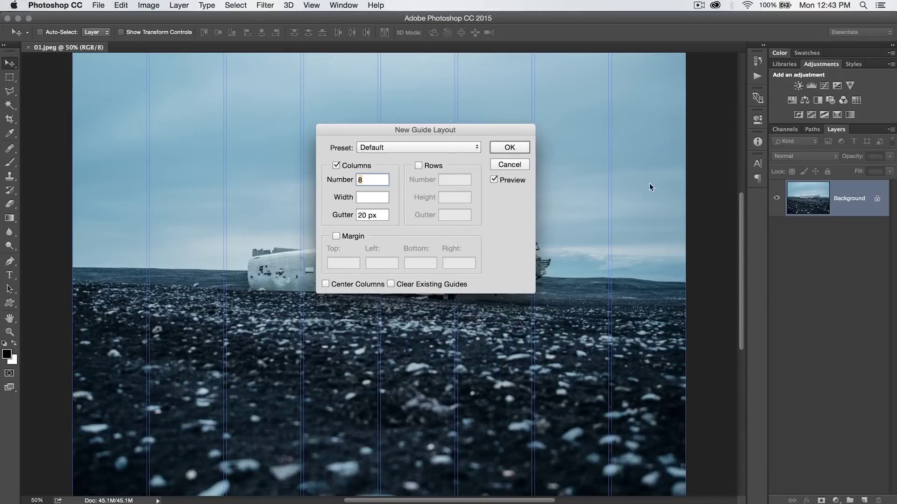
Apply a guide layout of 2 columns and 2 rows with a 0 gutter
click(418, 166)
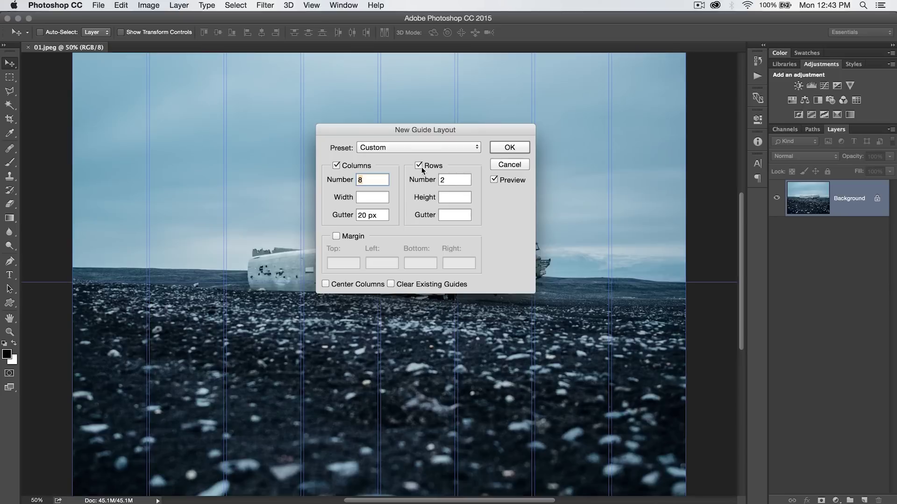
double_click(451, 180)
text(1)
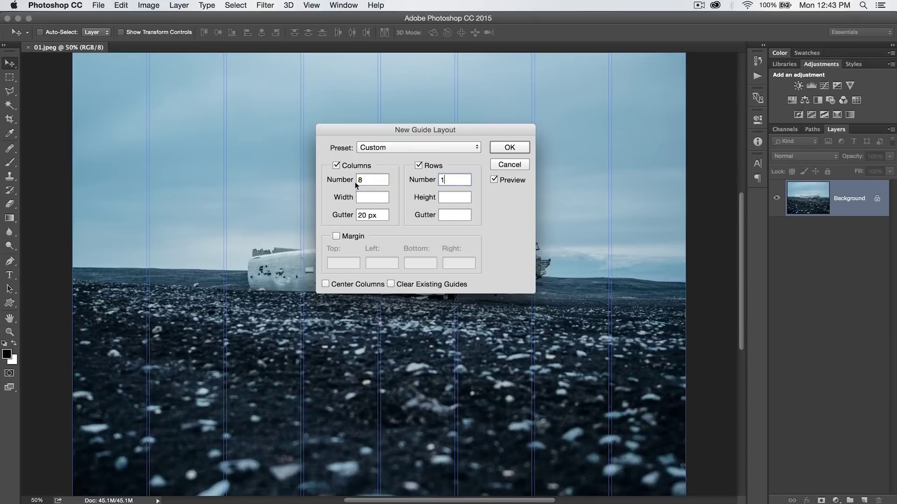
text(1)
text(1)
double_click(364, 180)
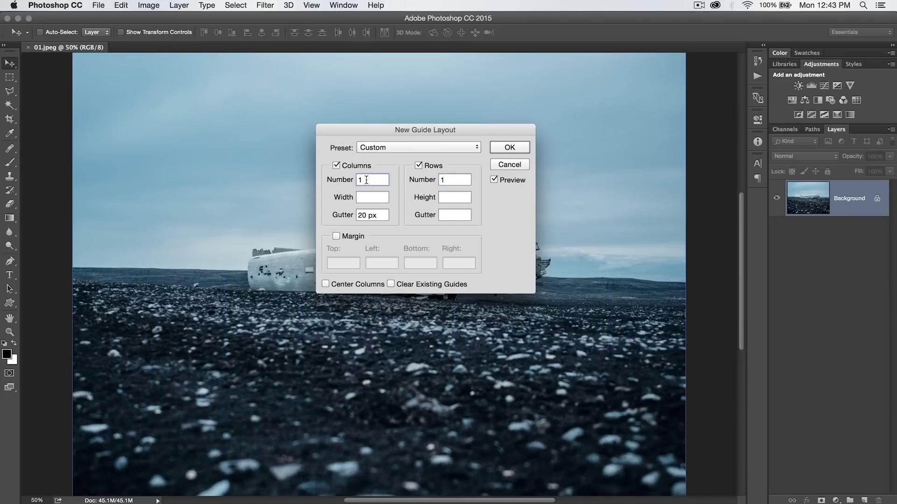
text(2)
double_click(443, 180)
text(2)
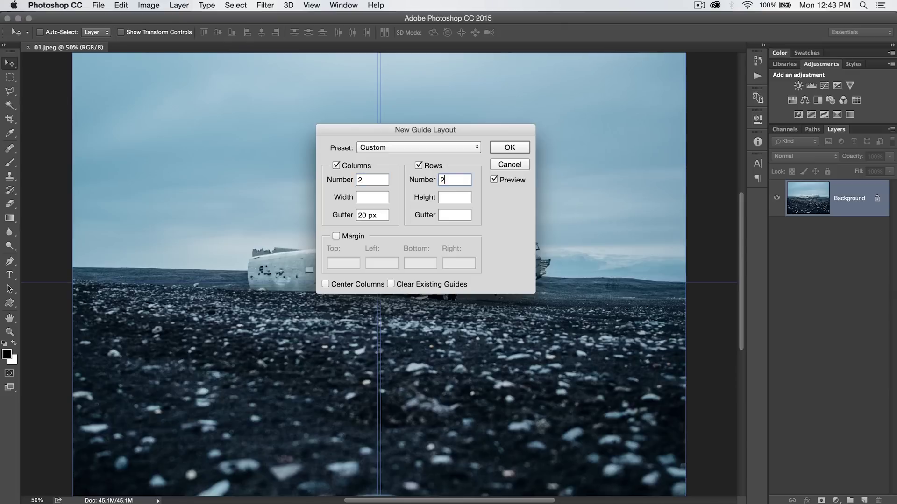
double_click(375, 215)
key(BackSpace)
text(0)
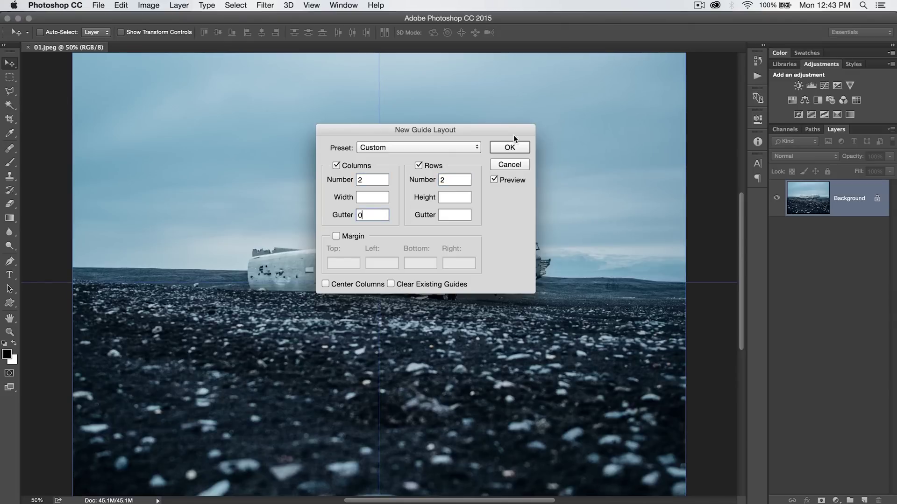
click(515, 148)
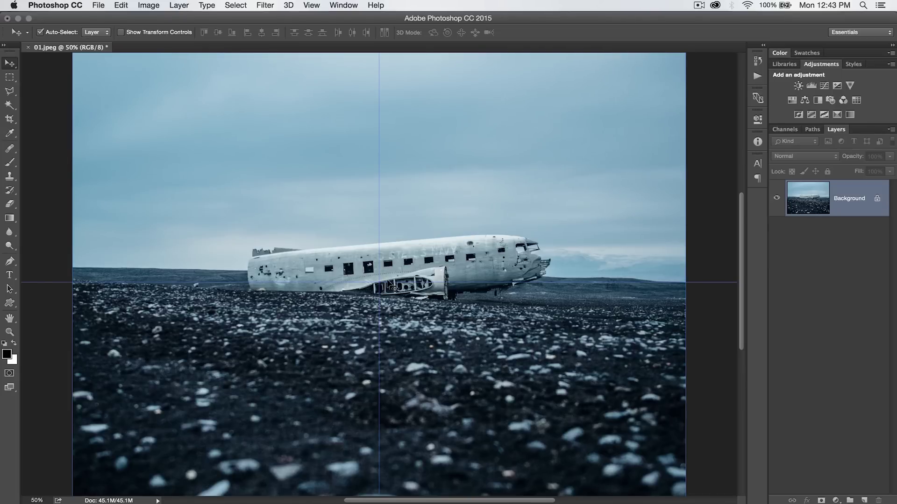
Zoom out to 33.33% to show the whole plane photo with its guides
key(super+minus)
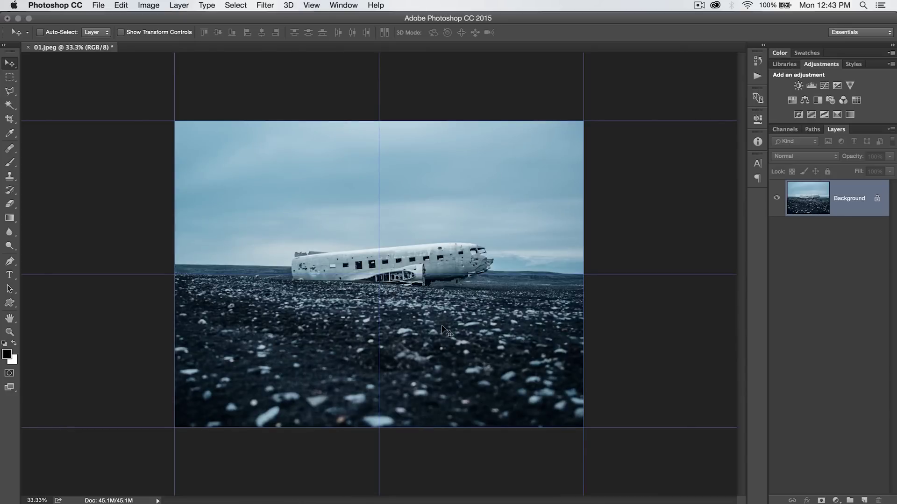
click(312, 5)
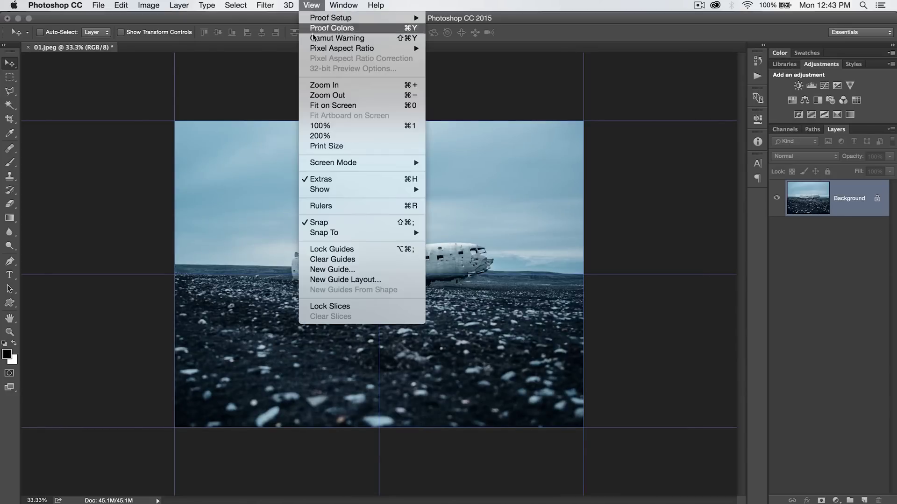
click(351, 280)
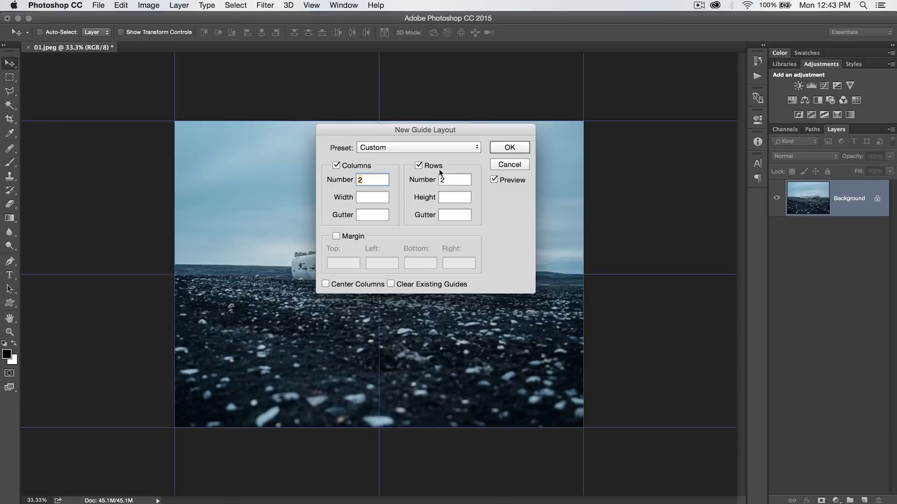
click(509, 148)
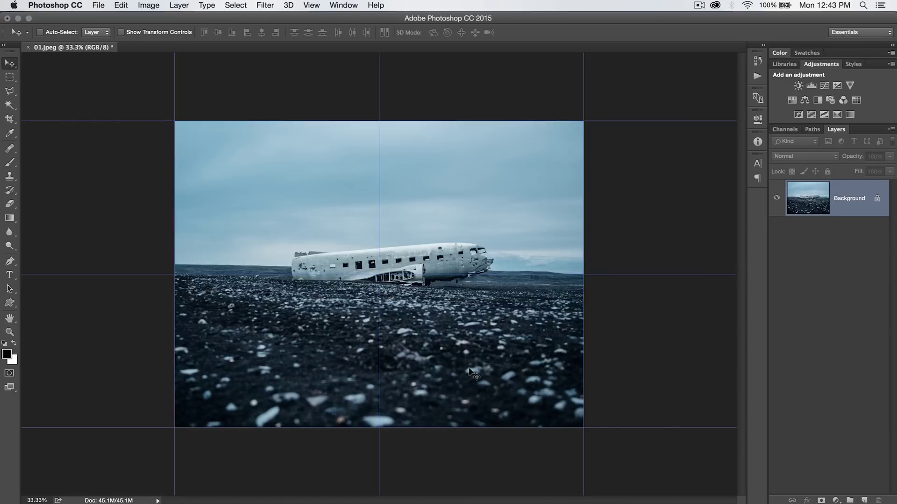